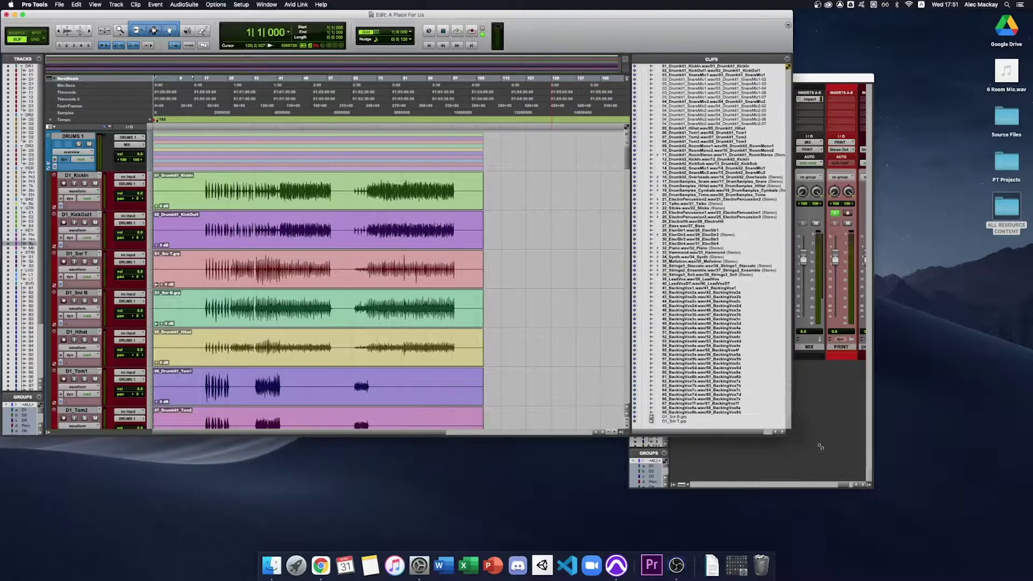
- Enlarge the Edit window to full screen, hide the clips list, and resize the tracks and groups lists
left_click_drag(731, 417, 1029, 552)
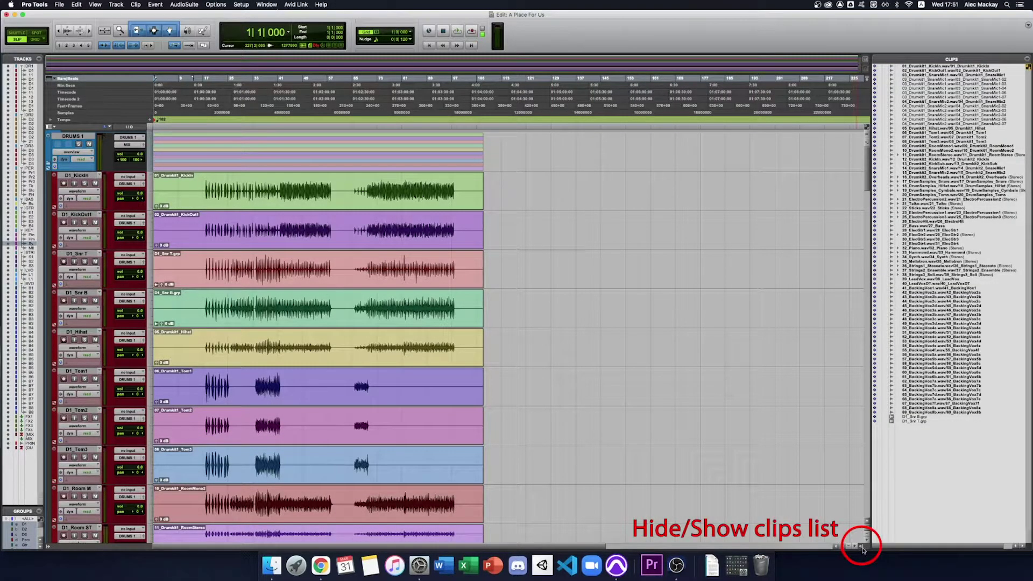
left_click(864, 549)
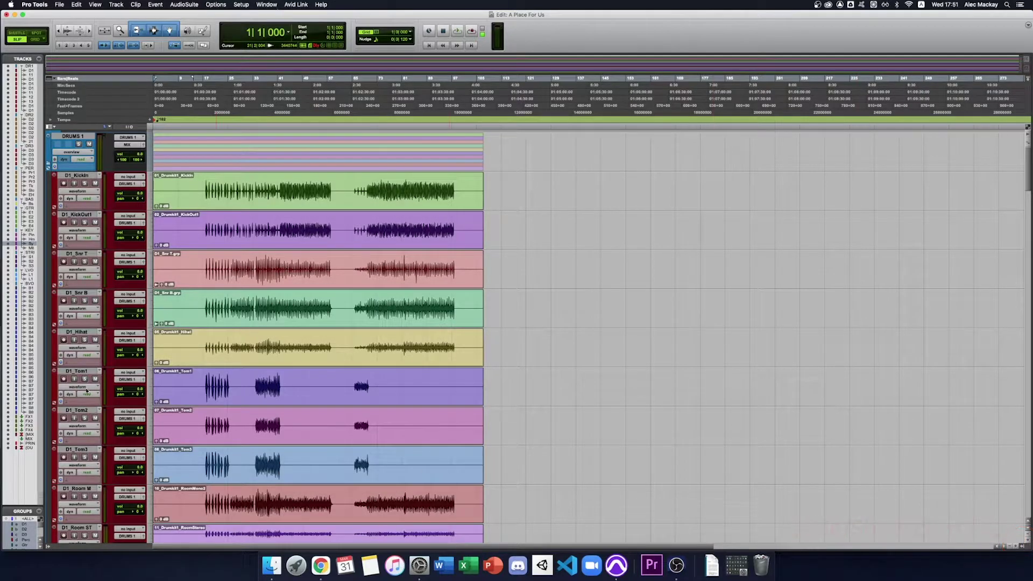
left_click_drag(46, 419, 99, 420)
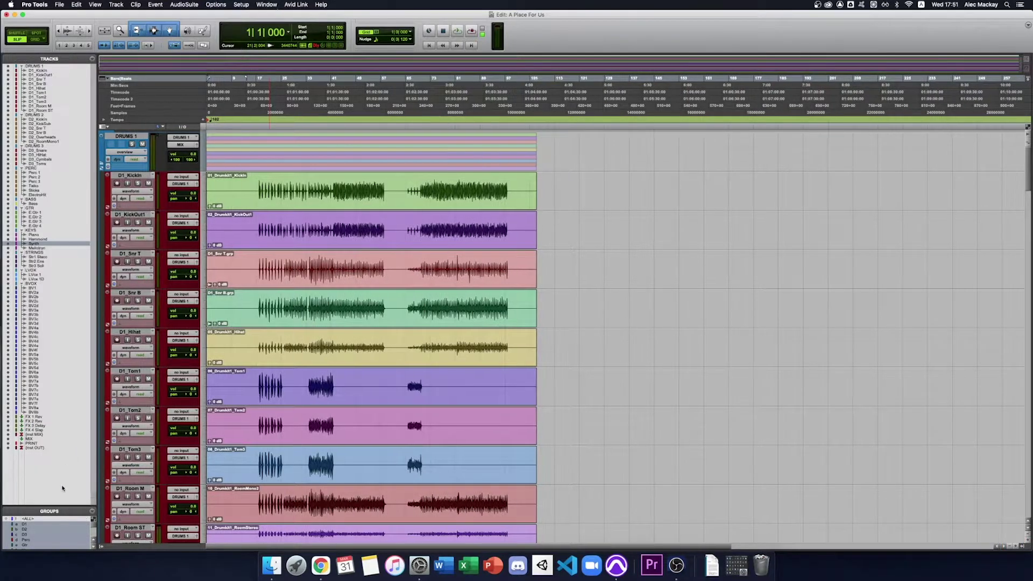
left_click_drag(68, 507, 68, 443)
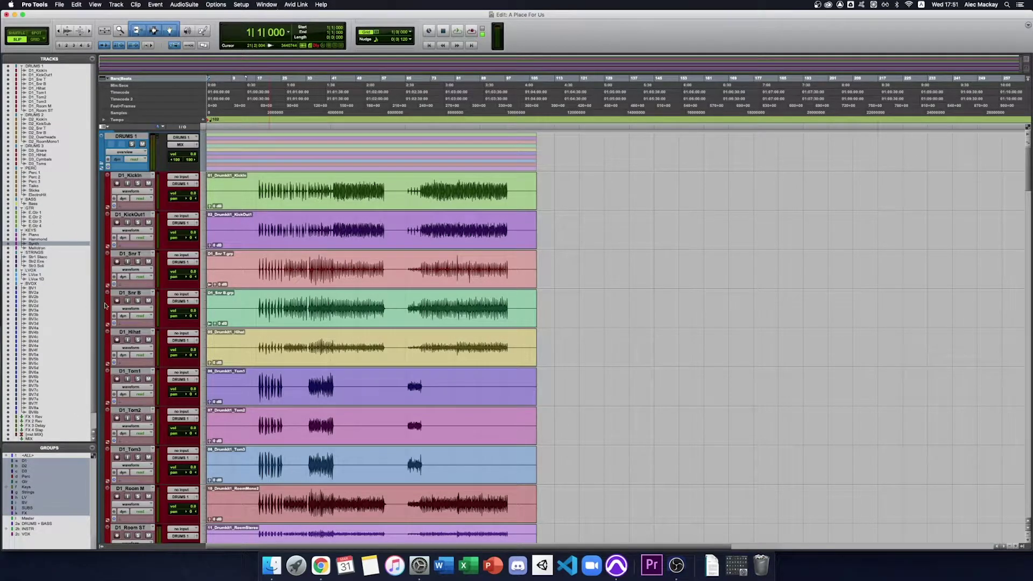
left_click_drag(94, 305, 88, 305)
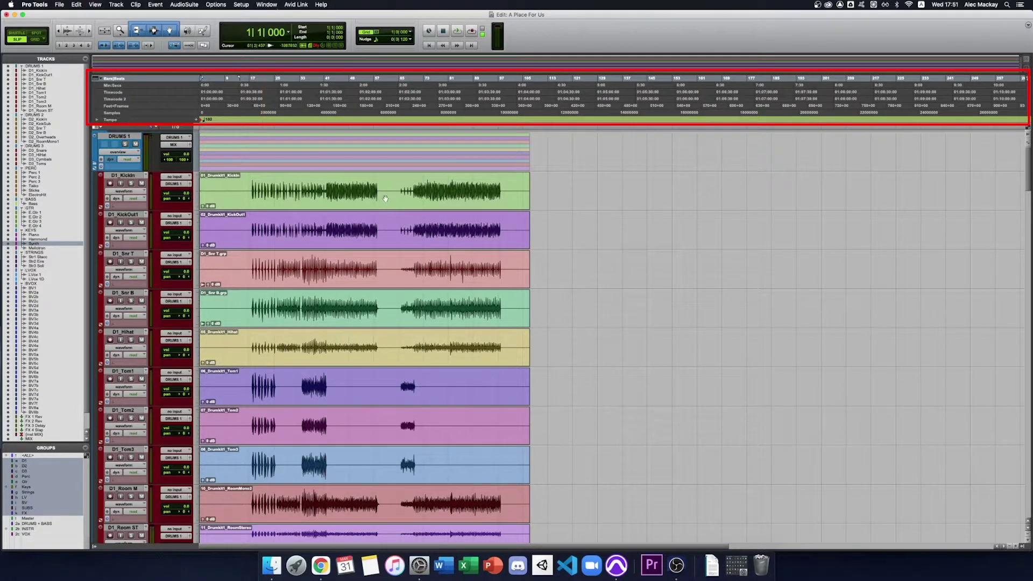
- Try the minutes:seconds main counter, return it to bars|beats, and bring up the ruler list
left_click(127, 87)
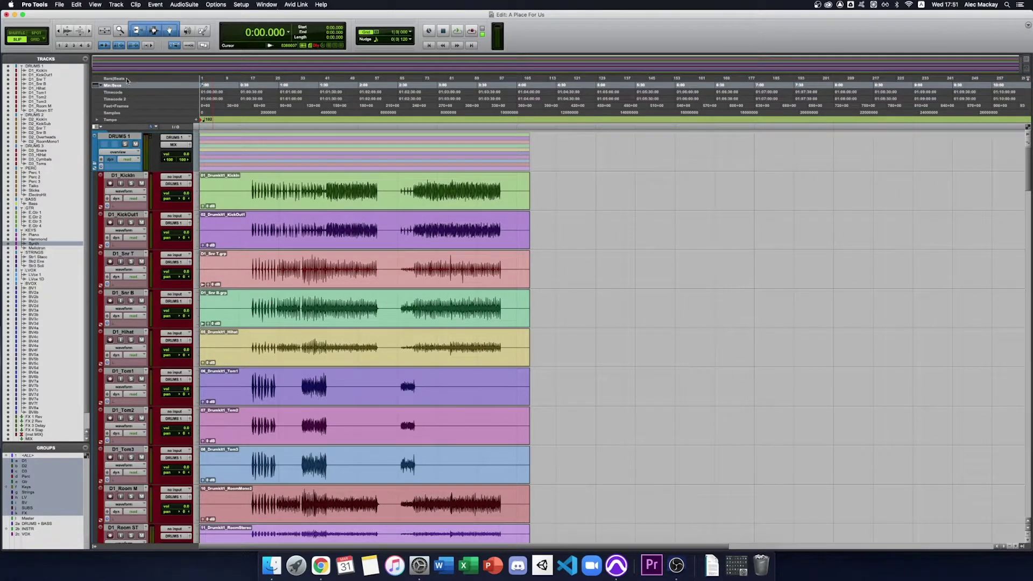
left_click(127, 80)
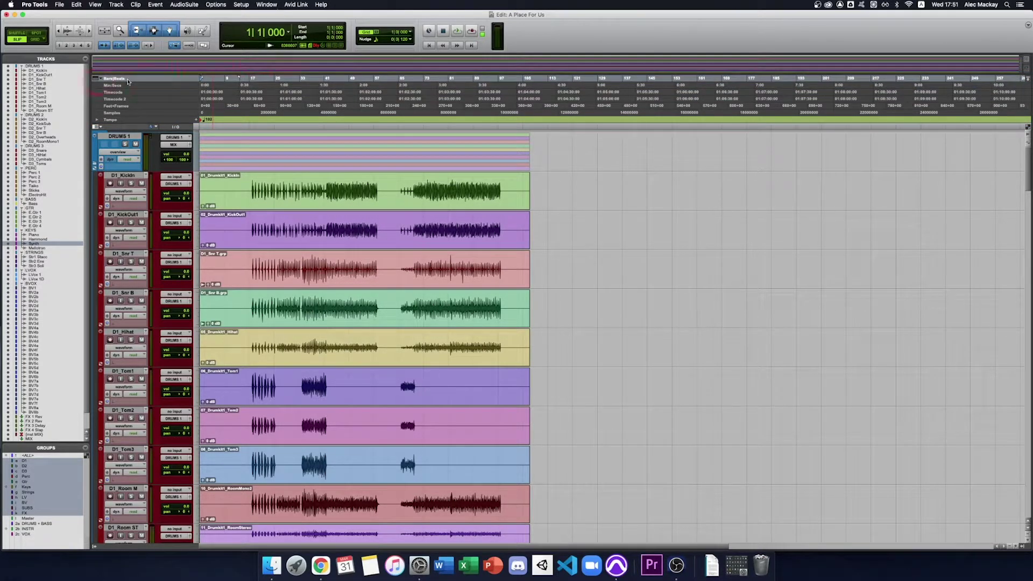
left_click(101, 79)
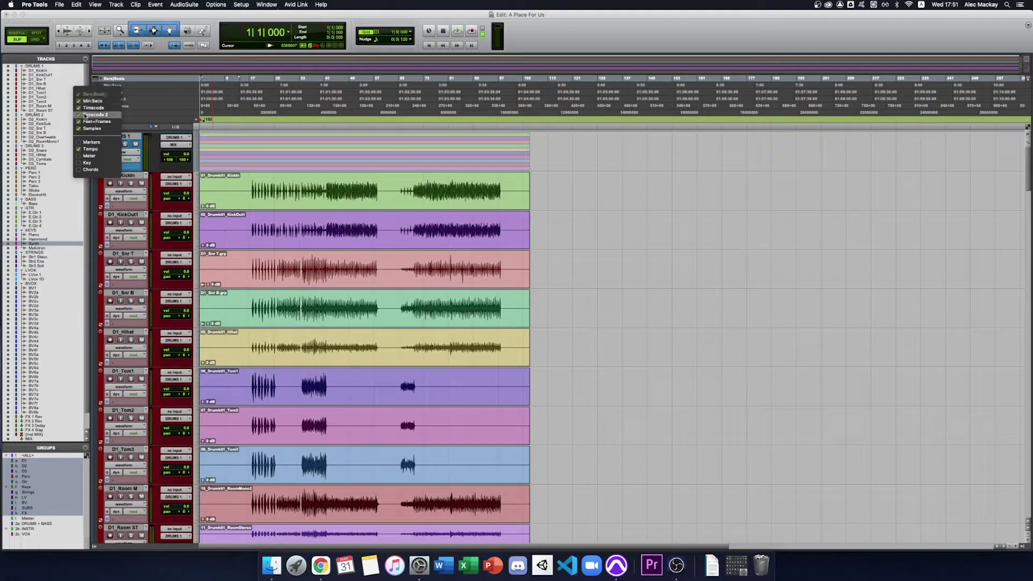
- Hide the extra timecode and sample rulers and show the Markers and Tempo/Meter rulers
left_click(79, 115)
left_click(80, 122)
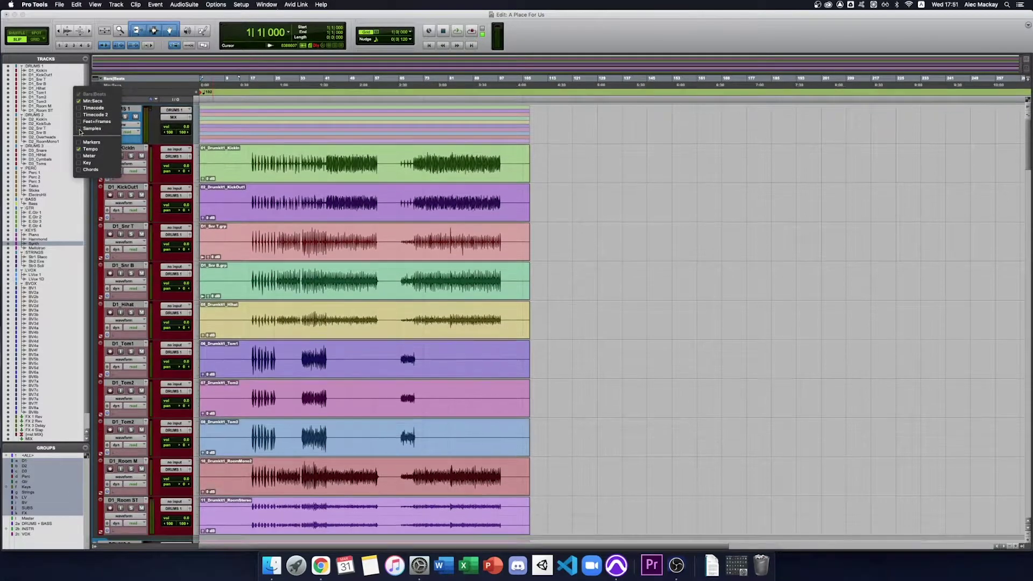
left_click(79, 142)
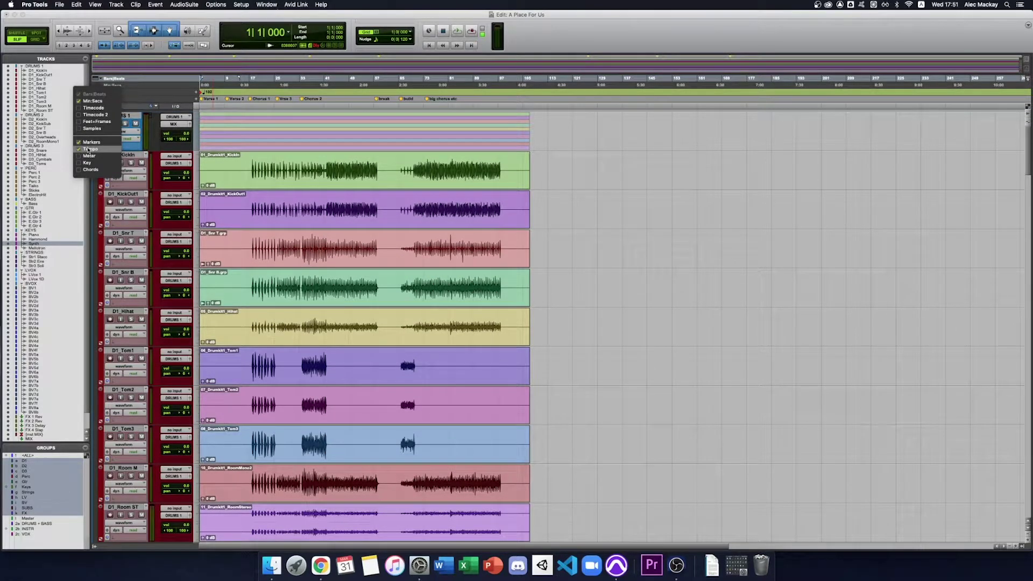
left_click(82, 163)
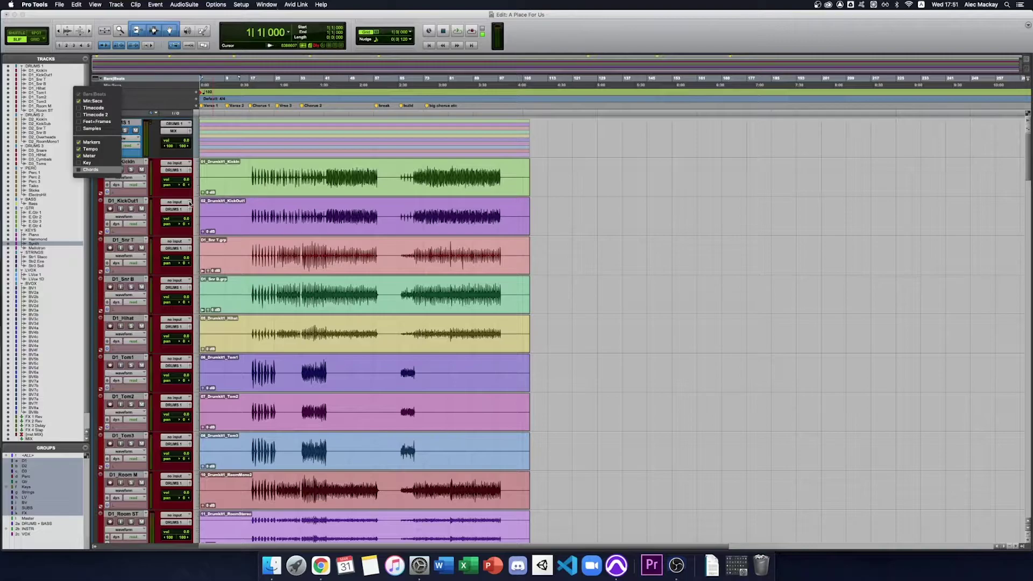
- Show the Inserts A-E and Sends A-E columns on the Edit window tracks
left_click(129, 201)
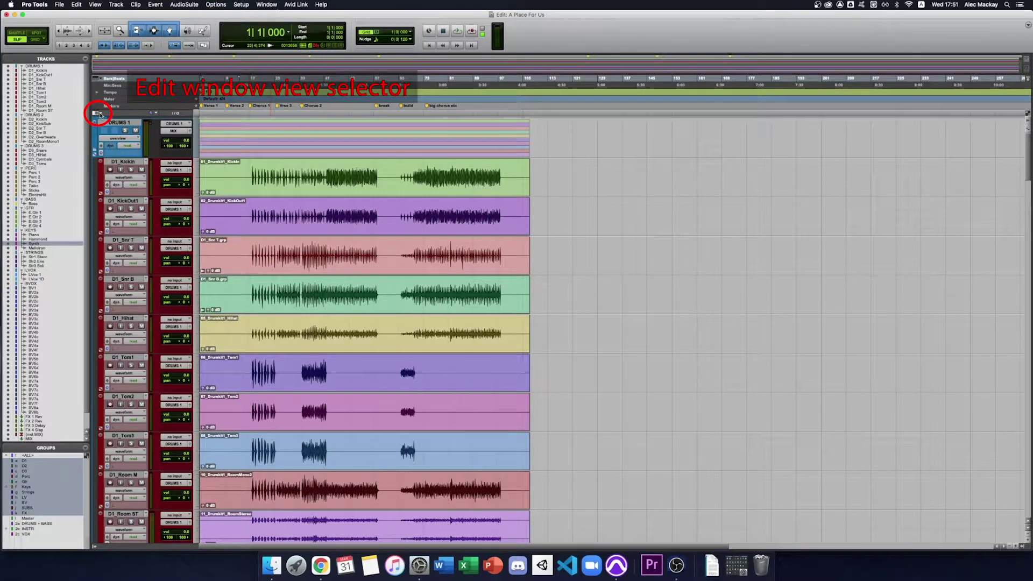
left_click(99, 116)
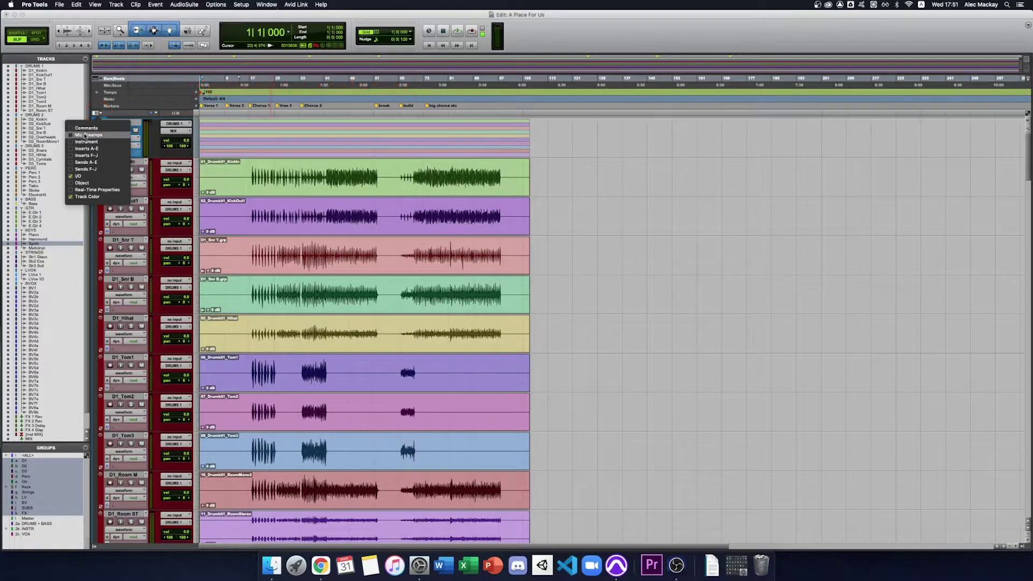
left_click(71, 150)
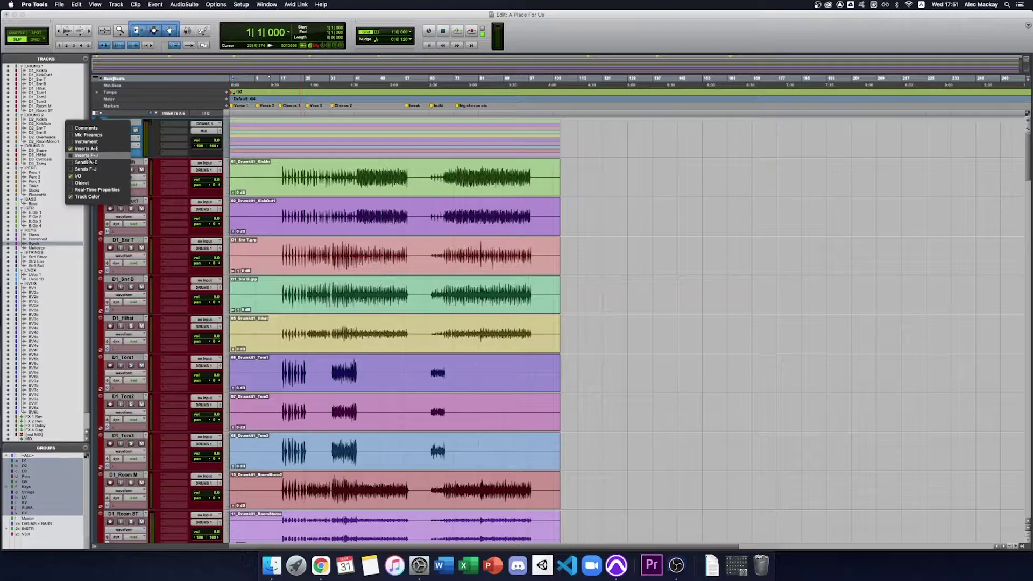
left_click(70, 163)
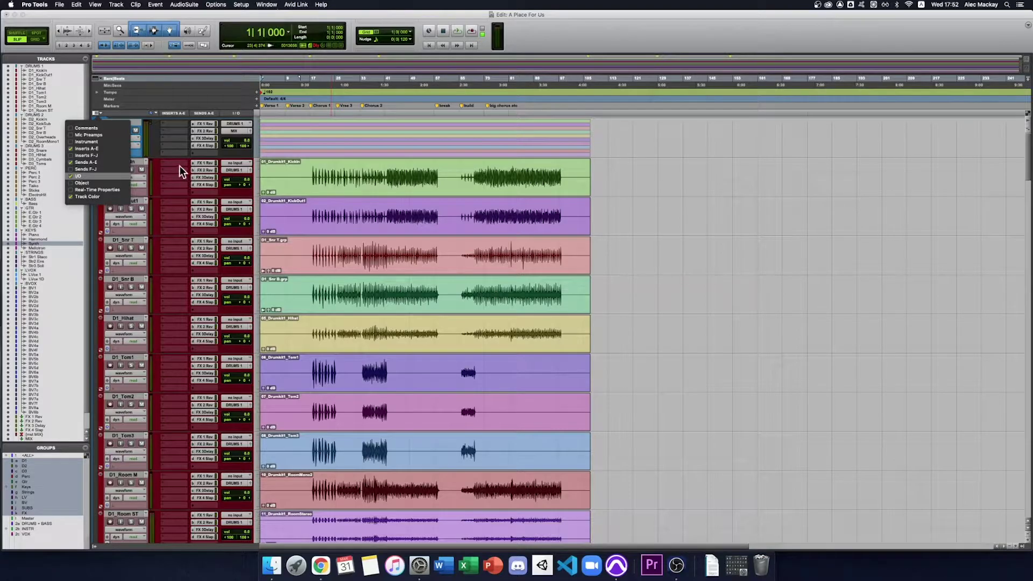
left_click(202, 162)
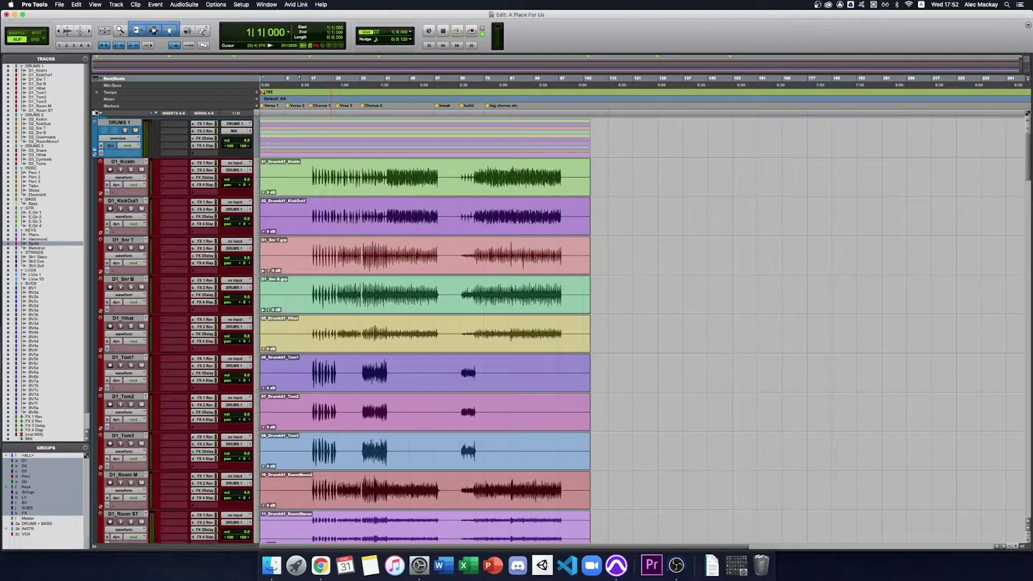
- Select the drum tracks, enable Commands Keyboard Focus and try the T and R single-key zoom shortcuts
left_click(182, 165, "shift")
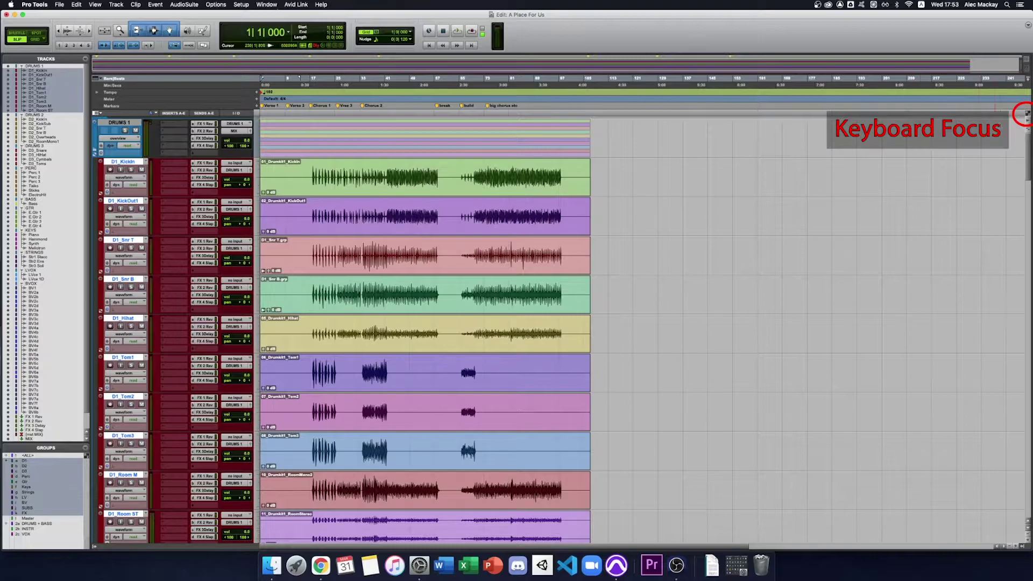
left_click(1028, 115)
key("t")
key("r")
- Maximise the Mix window (Cmd+=), widen its tracks list and enlarge the groups list to show every group
key("super+equal")
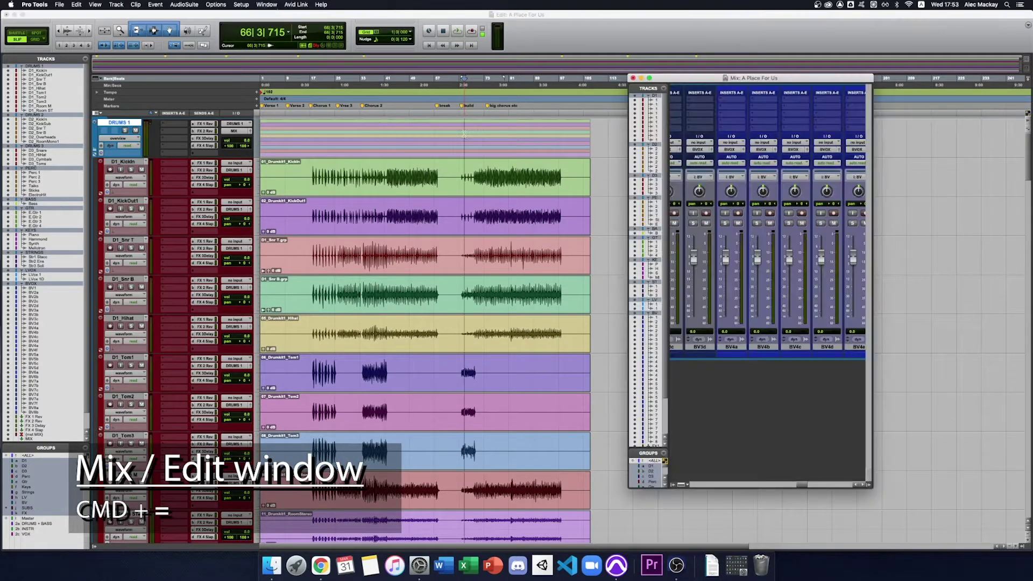
double_click(674, 78)
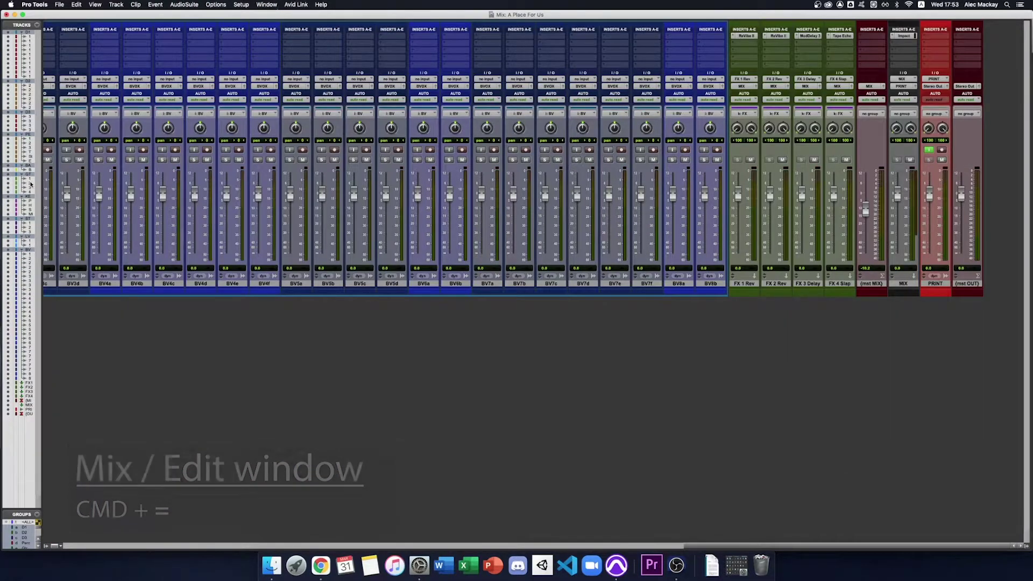
left_click_drag(42, 242, 87, 242)
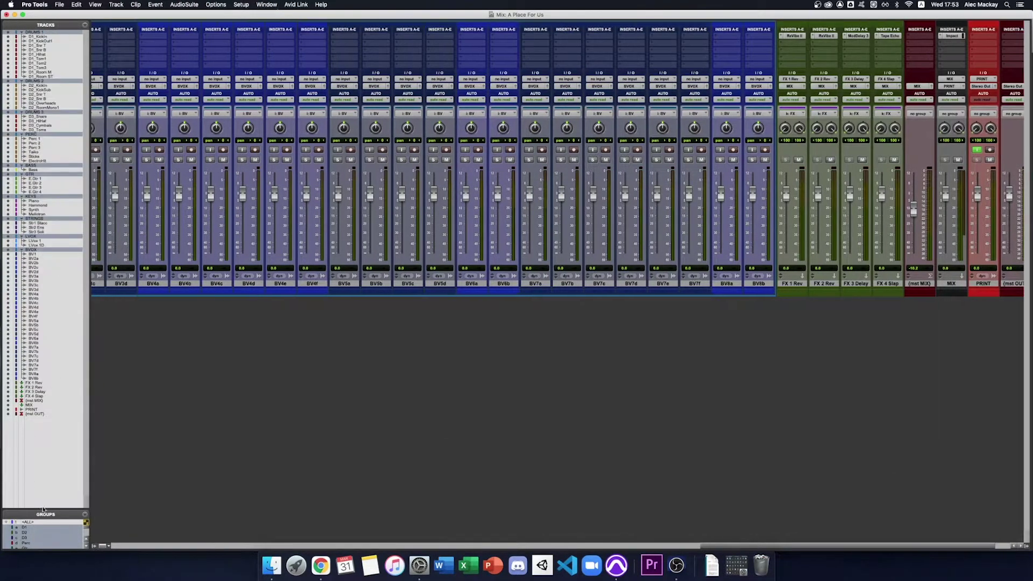
left_click_drag(44, 513, 44, 453)
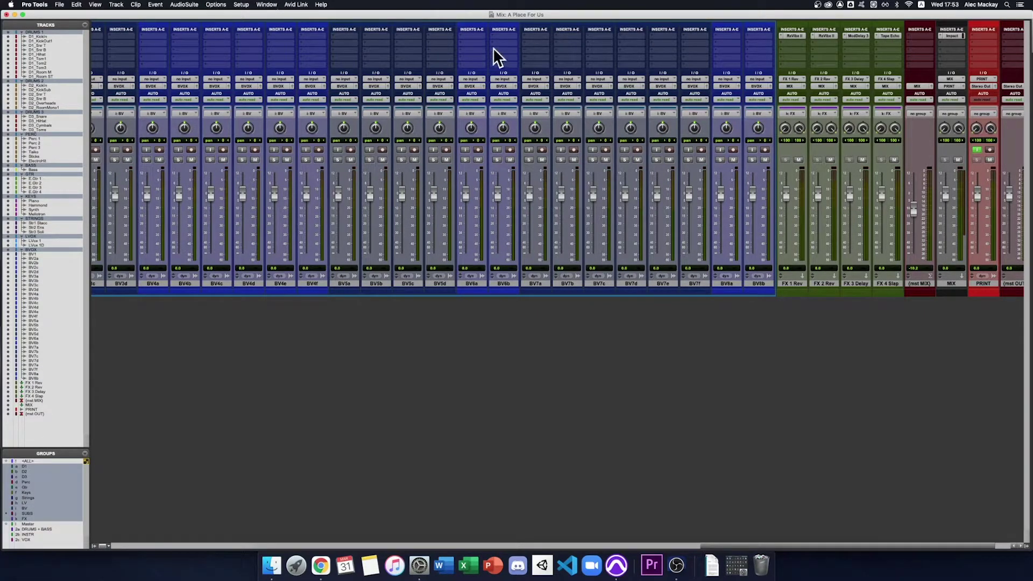
- Show Inserts F-J, Sends A-E and the Comments area on every mixer channel strip
left_click(107, 547)
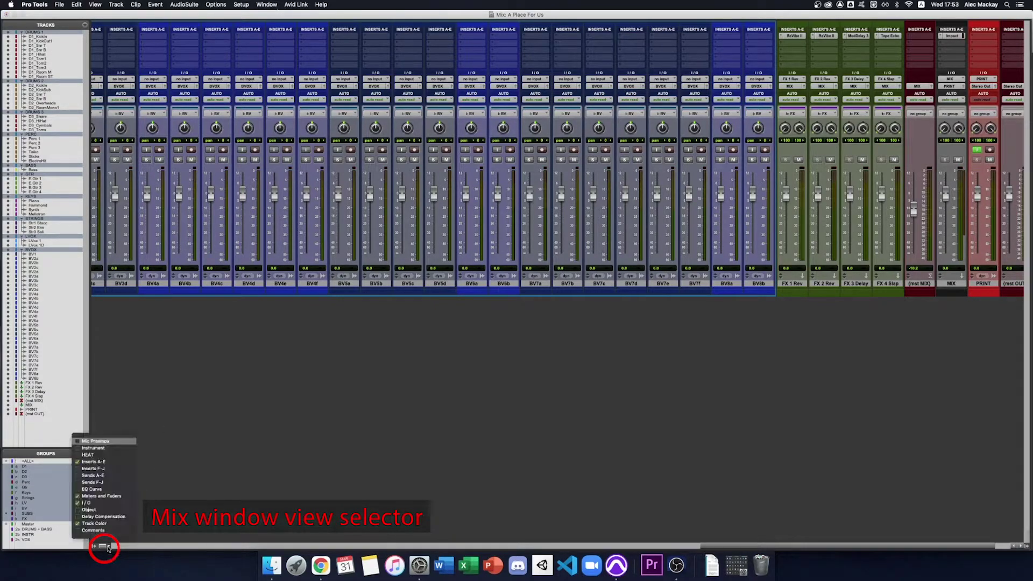
left_click(78, 470)
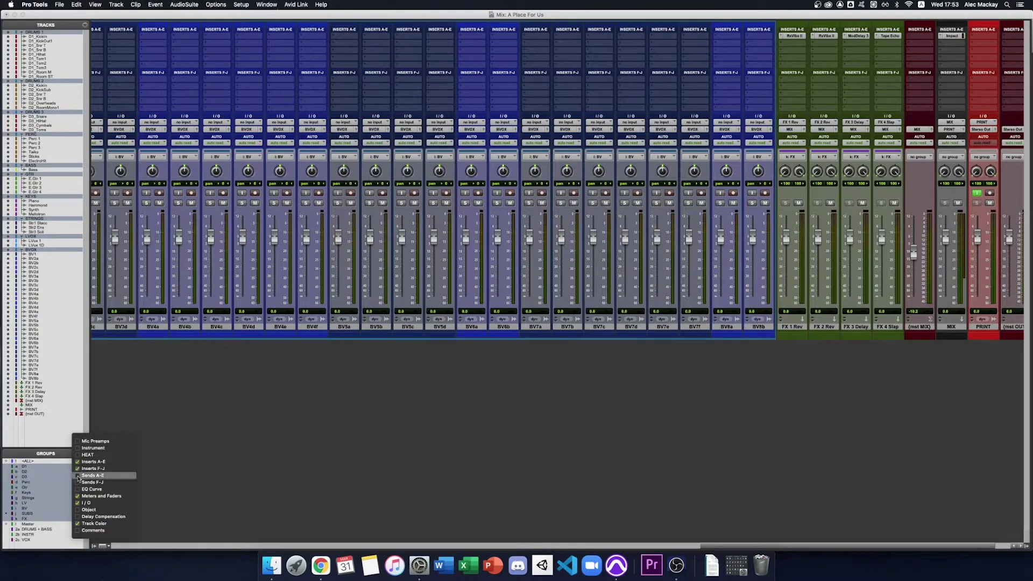
left_click(78, 476)
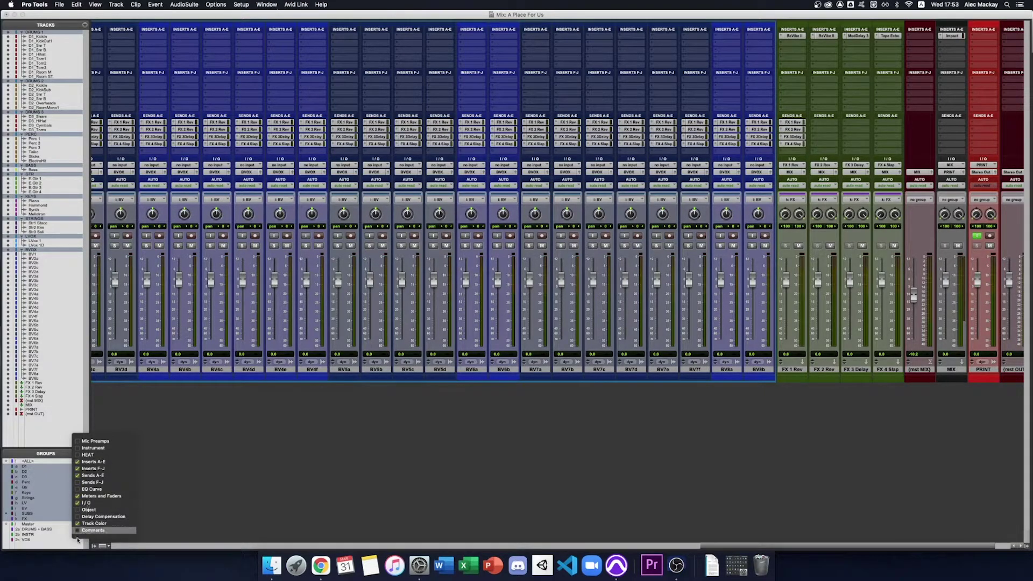
left_click(78, 532)
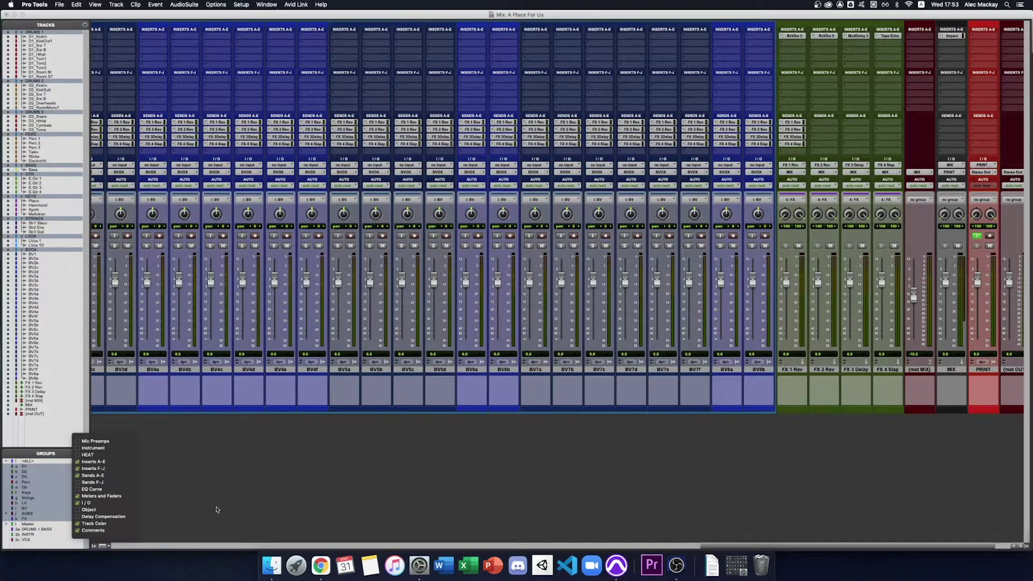
left_click(216, 510)
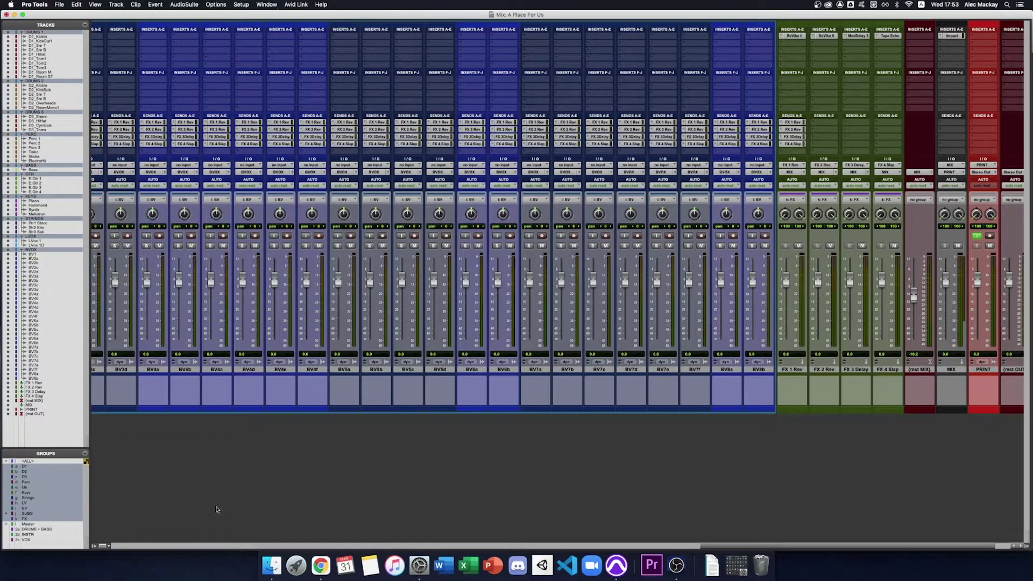
mouse_move(720, 546)
left_mouse_down()
mouse_move(129, 545)
mouse_move(444, 546)
left_mouse_up()
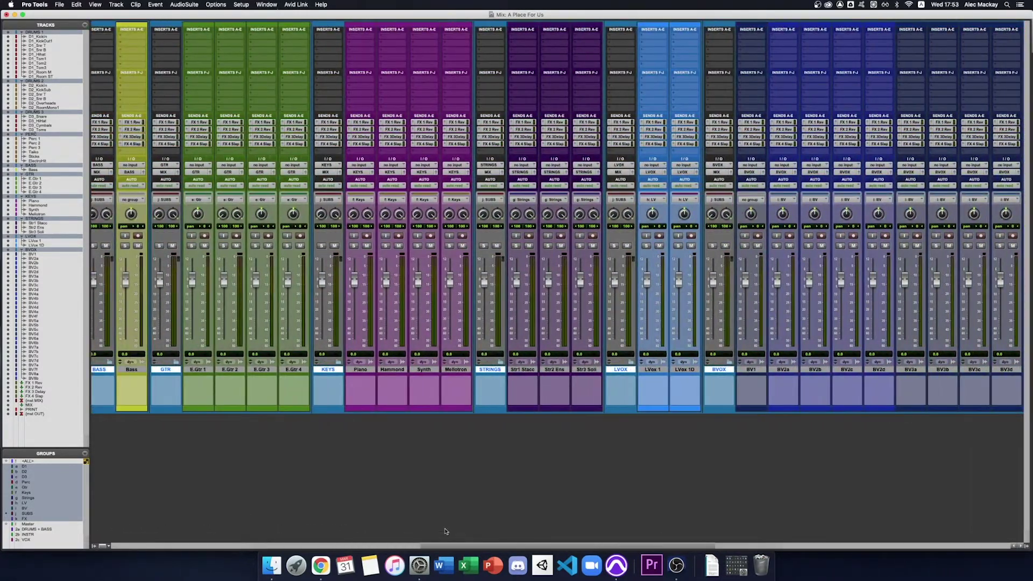
- Switch the mixer to Narrow Mix view and scroll back to the drum channel strips
left_click(98, 5)
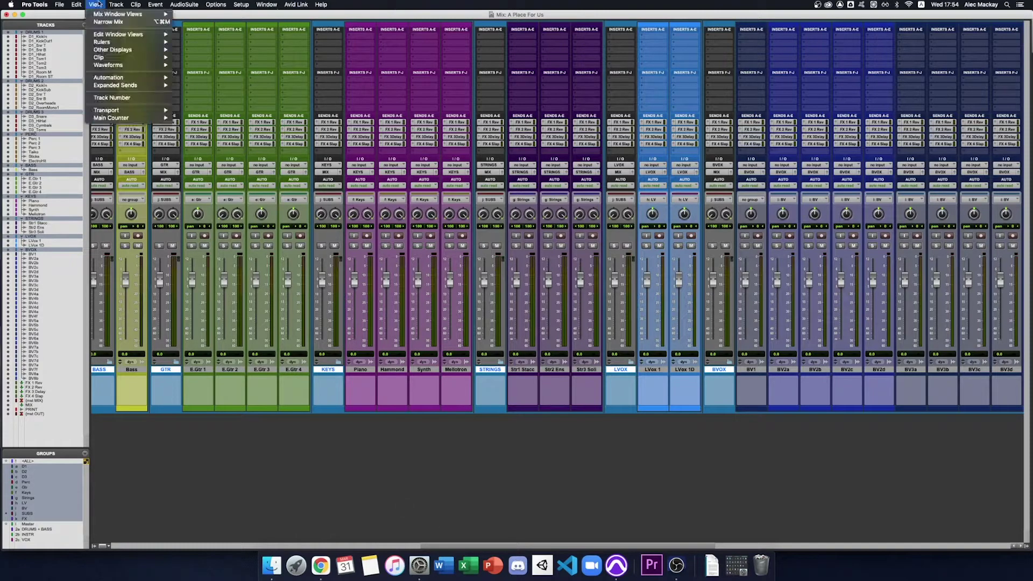
left_click(137, 21)
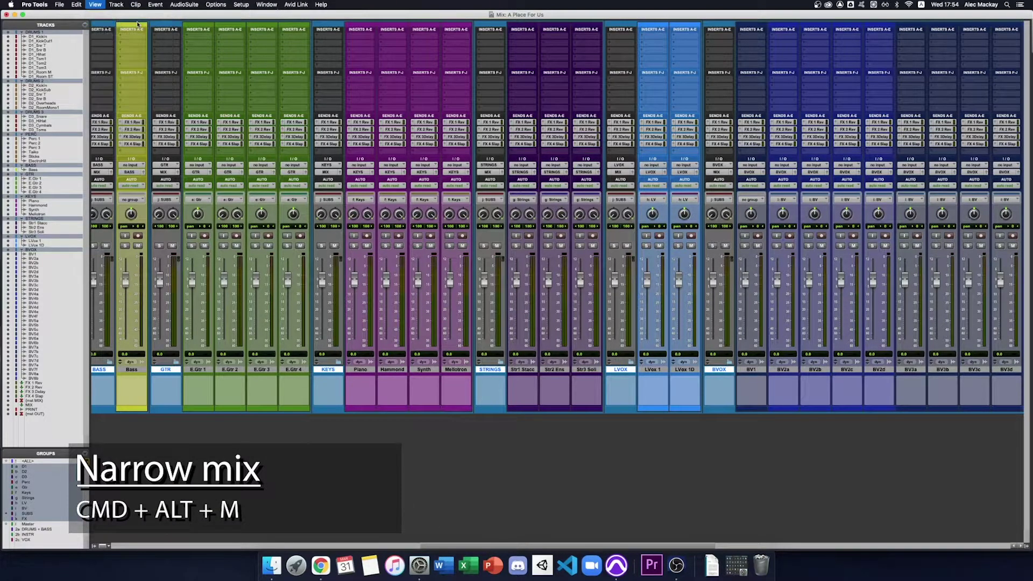
left_click_drag(577, 545, 193, 546)
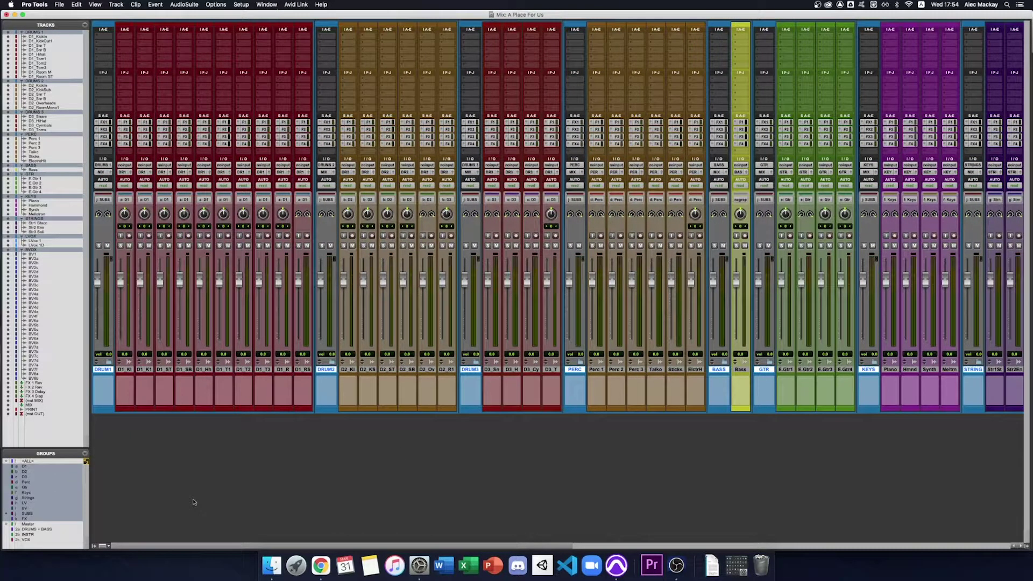
- Return to the Edit window (Cmd+=) and make the Smart Tool the active editing tool
key("super+equal")
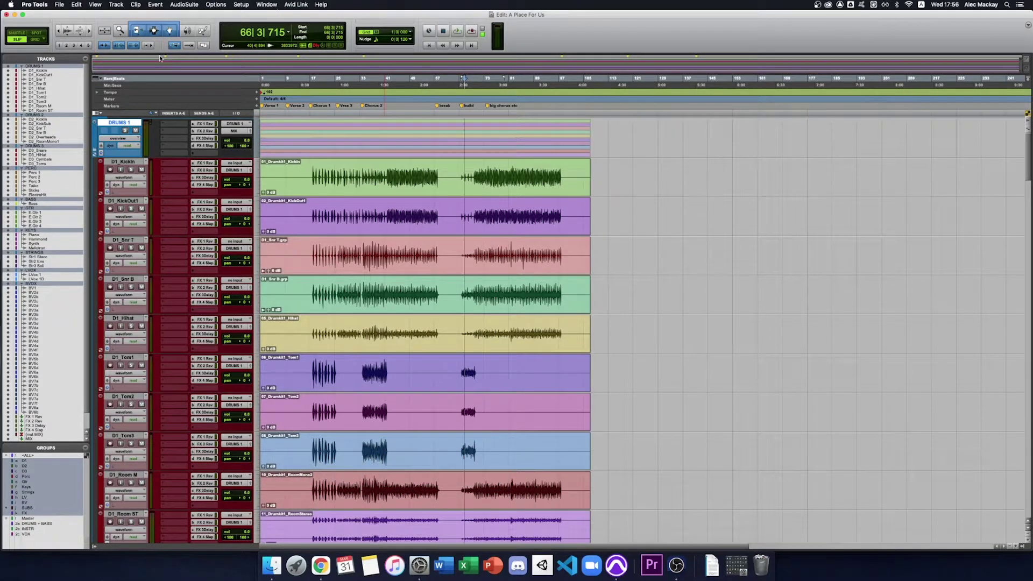
left_click(121, 31)
left_click(170, 30)
left_click(169, 30)
- In System Preferences > Keyboard, set F1, F2 etc. to act as standard function keys, then close it
left_click(418, 565)
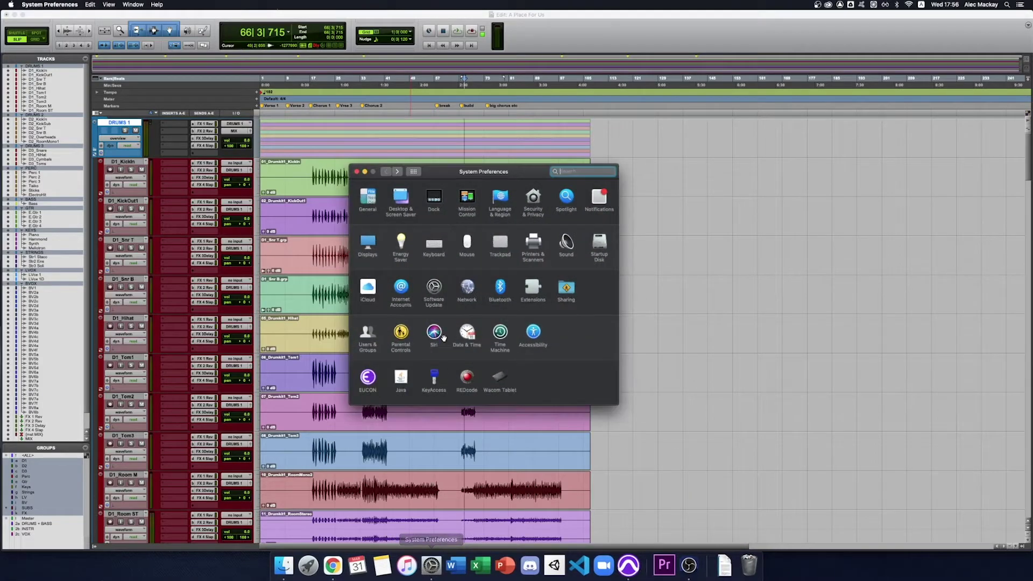
left_click(435, 245)
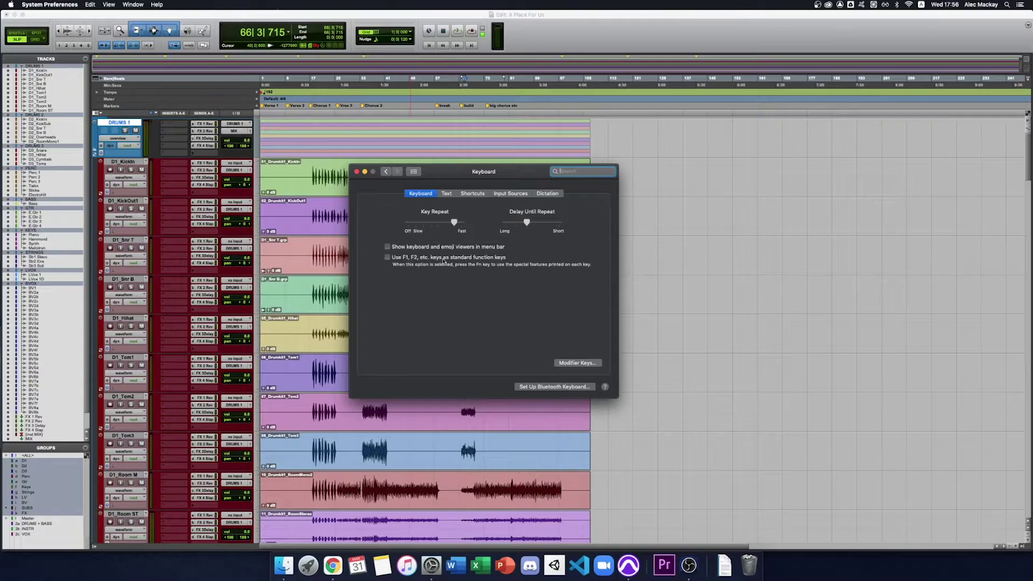
left_click(387, 257)
left_click(355, 172)
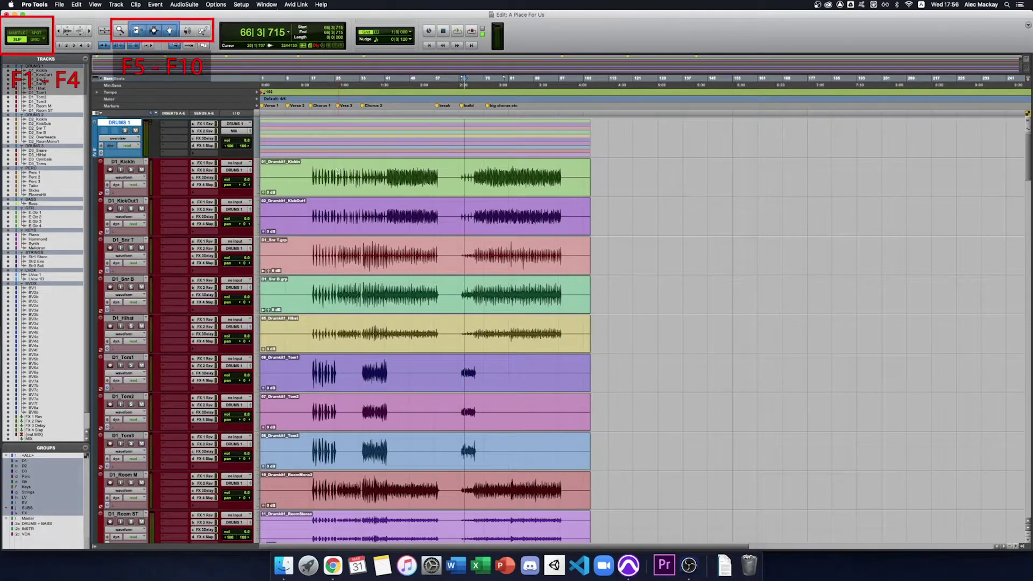
- Switch edit tools with F5-F7 and edit modes with F1-F4, ending away from Shuffle mode
key("F7")
key("F5")
key("F6")
key("F5")
key("F6")
key("F1")
key("F2")
key("F3")
key("F4")
key("F2")
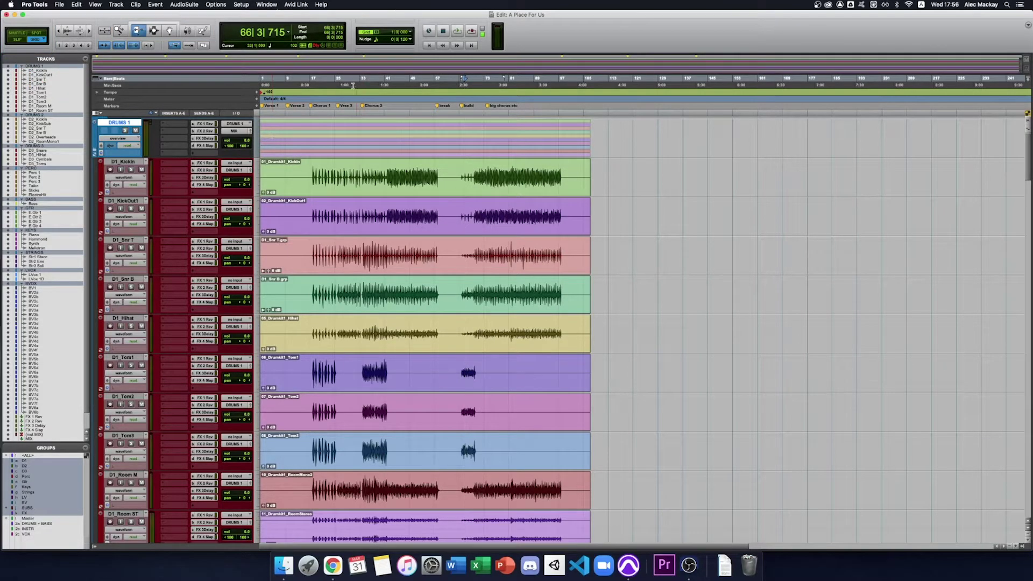
- In Preferences > Display, organise plug-in menus by Category & Manufacturer and colour clips by Track Color, then OK
left_click(242, 5)
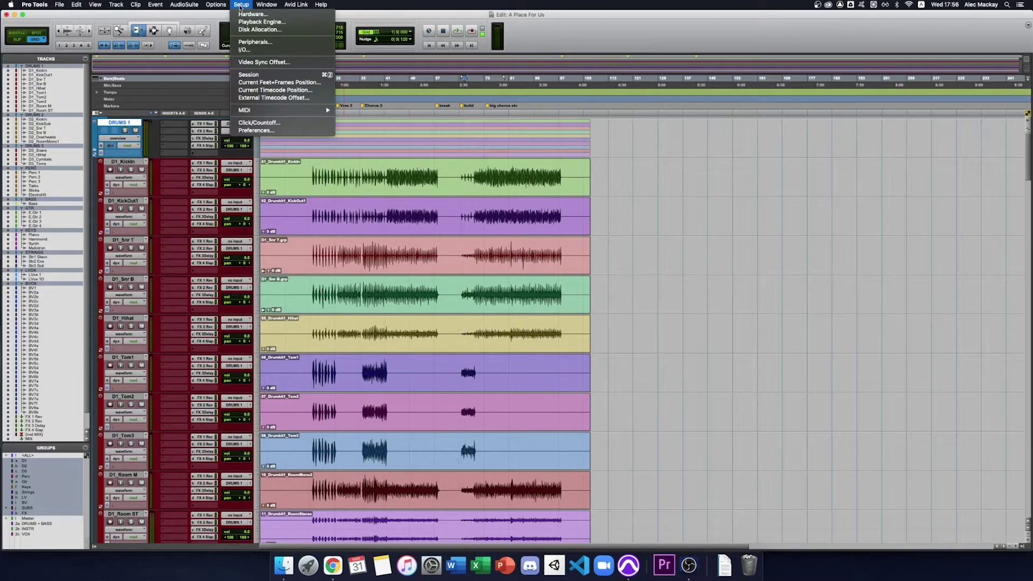
left_click(260, 132)
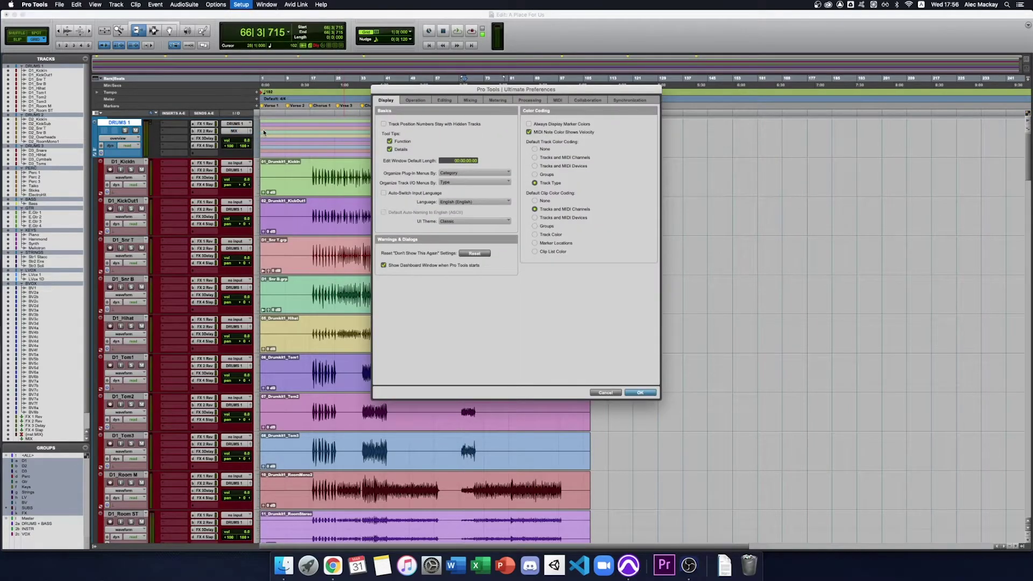
left_click(474, 172)
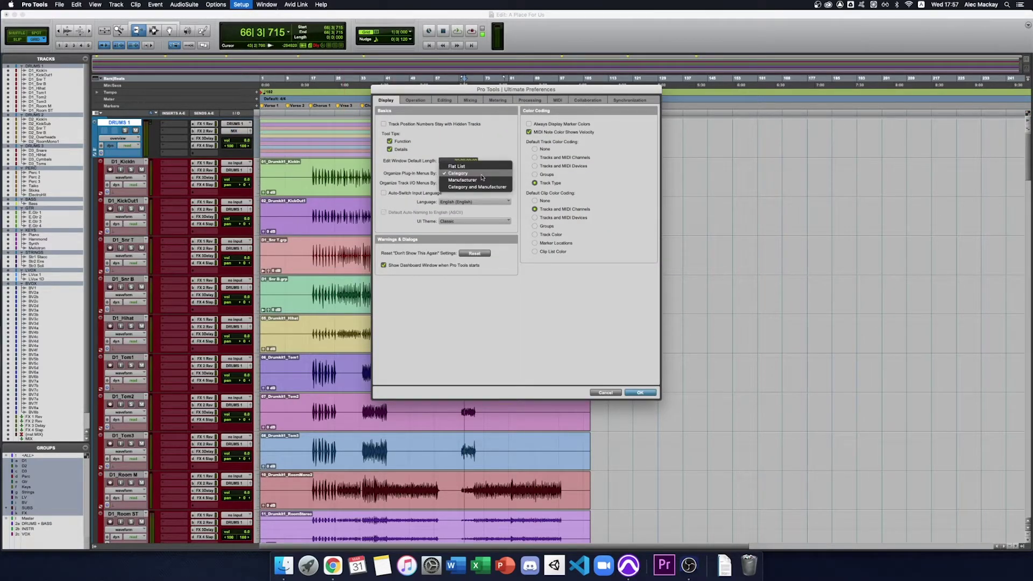
left_click(483, 188)
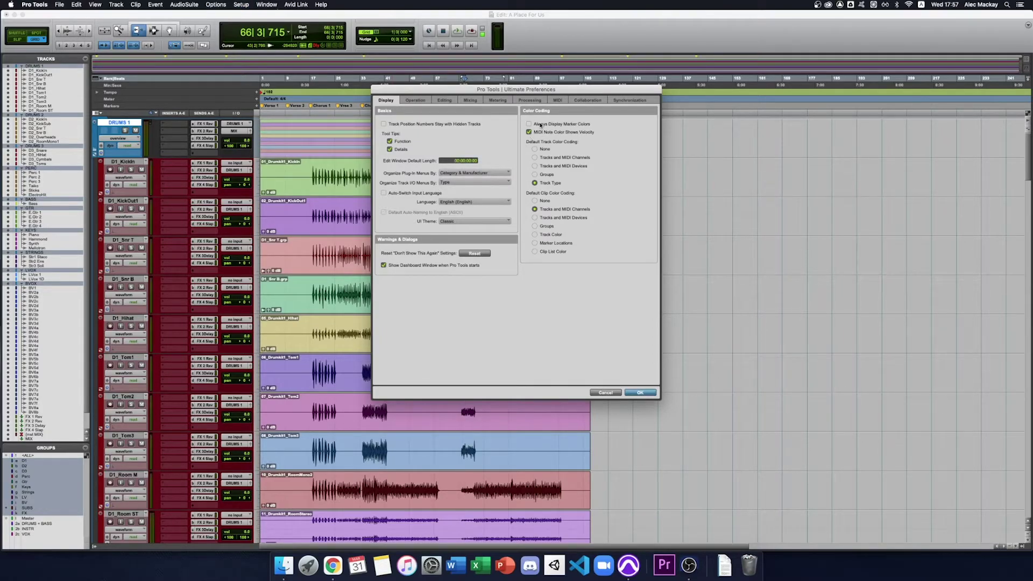
left_click(536, 234)
left_click(643, 393)
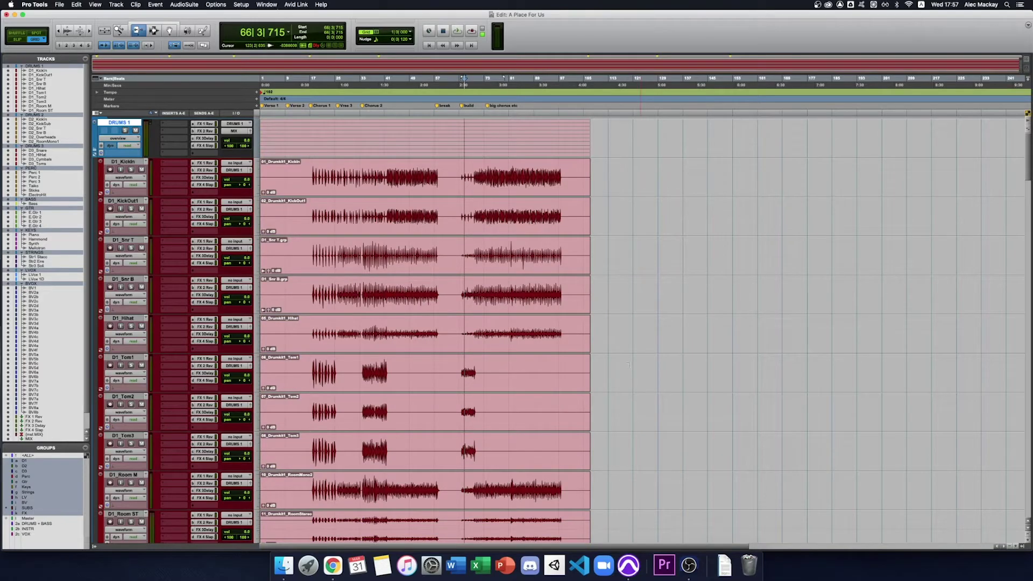
scroll(628, 365, "down", 5)
scroll(628, 366, "down", 5)
scroll(628, 366, "down", 5)
scroll(628, 365, "down", 5)
scroll(624, 366, "down", 5)
- In Mixing preferences, check 'Plug-in Controls Default to Auto-Enabled'
left_click(242, 4)
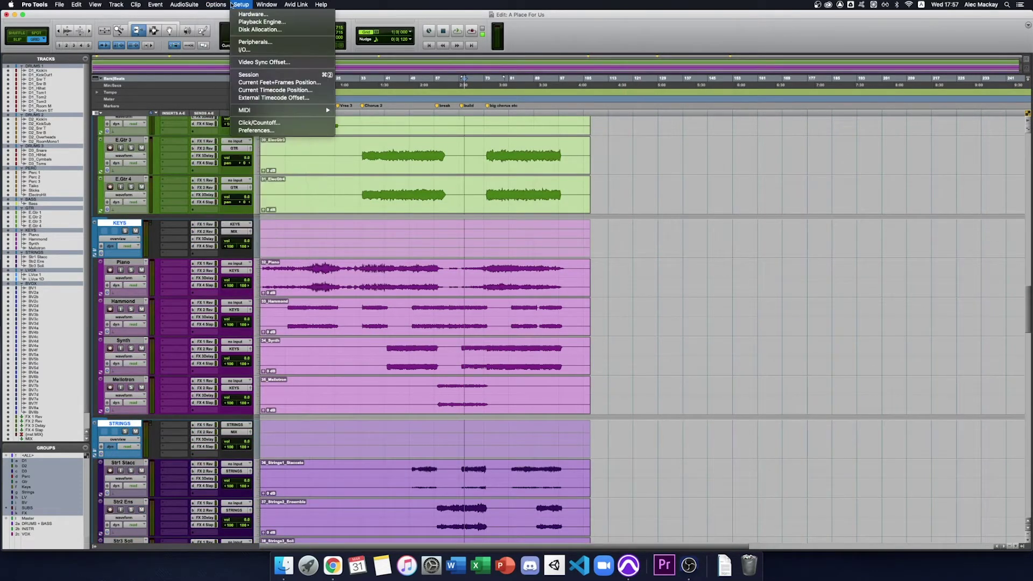
left_click(256, 132)
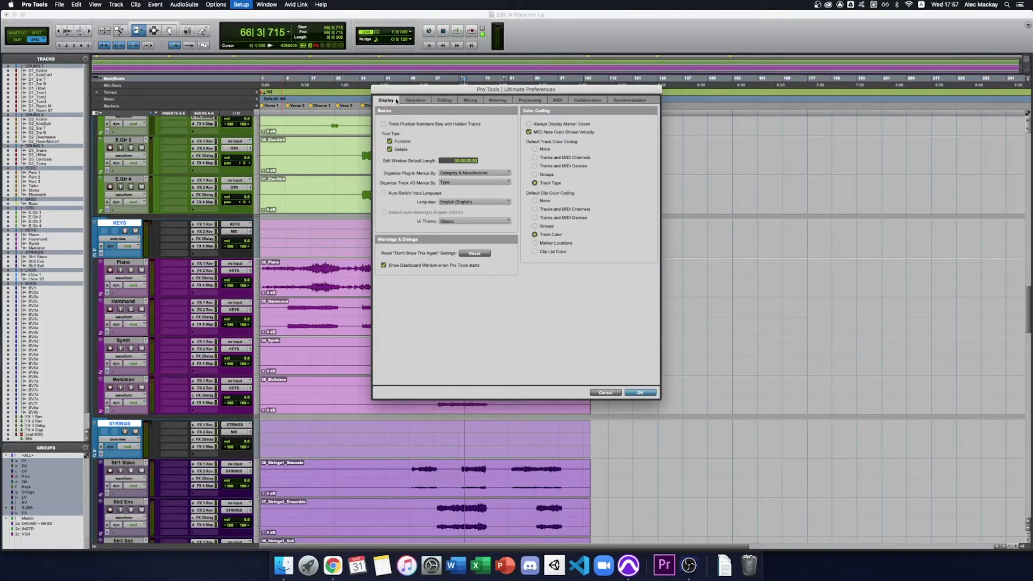
left_click(470, 100)
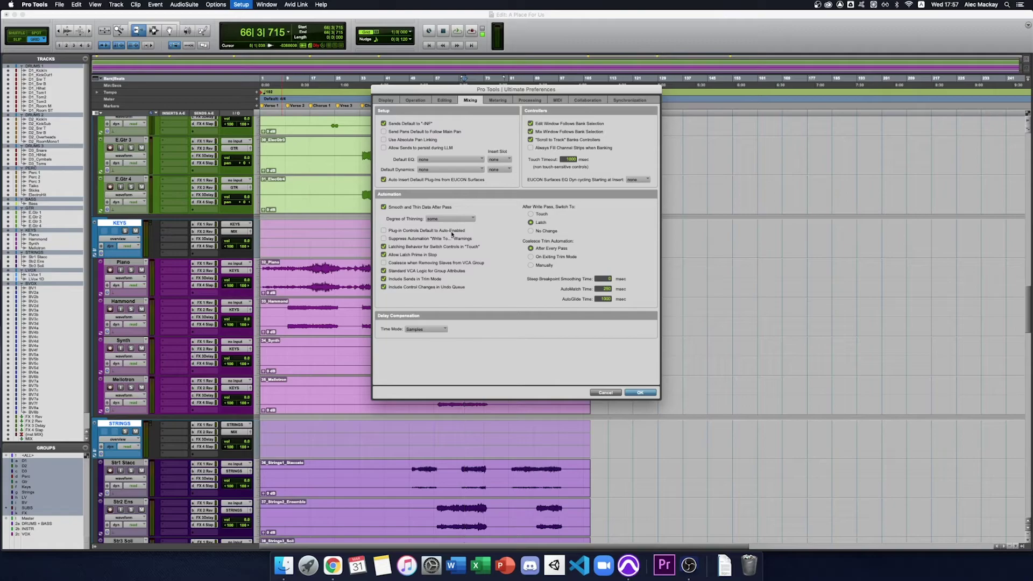
left_click(397, 235)
- In Processing preferences, enable 'Automatically Copy Files on Import' and 'Convert Copied Files to Session Format'
left_click(530, 100)
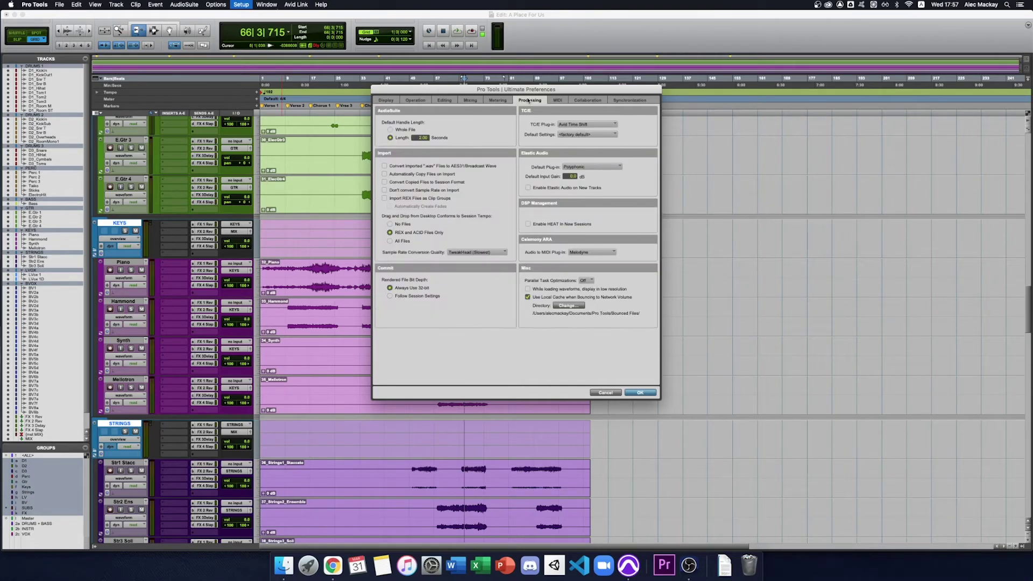
left_click(384, 174)
left_click(384, 182)
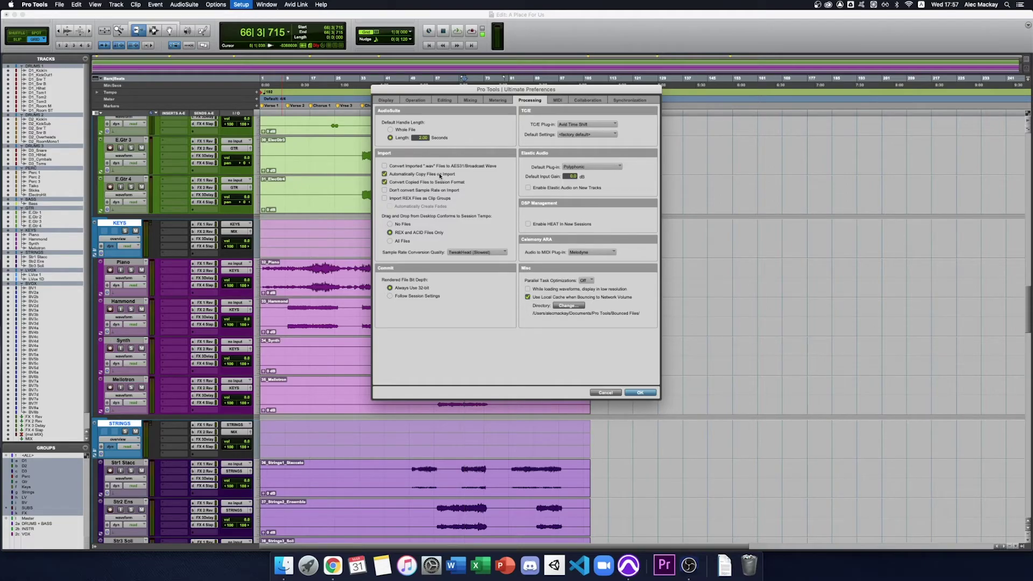